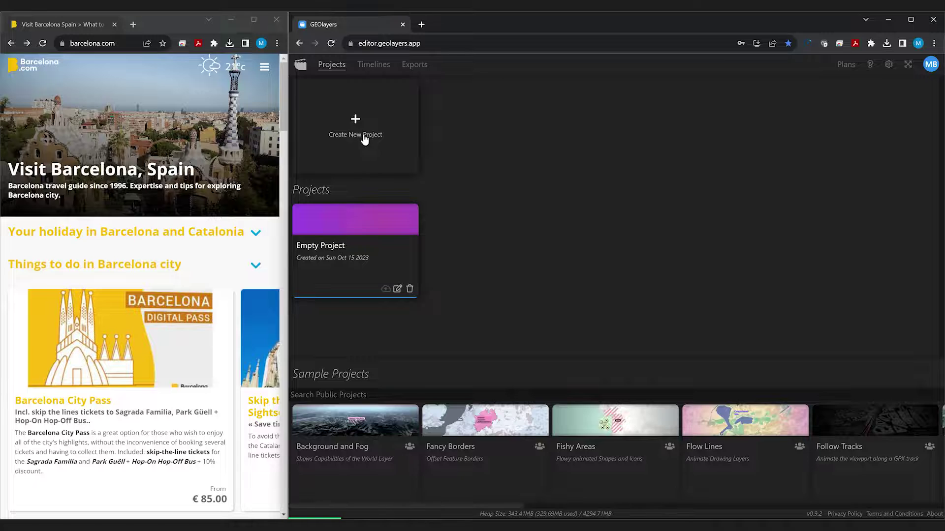
# - Start a new map project and name it Barcelona
pyautogui.click(364, 140)
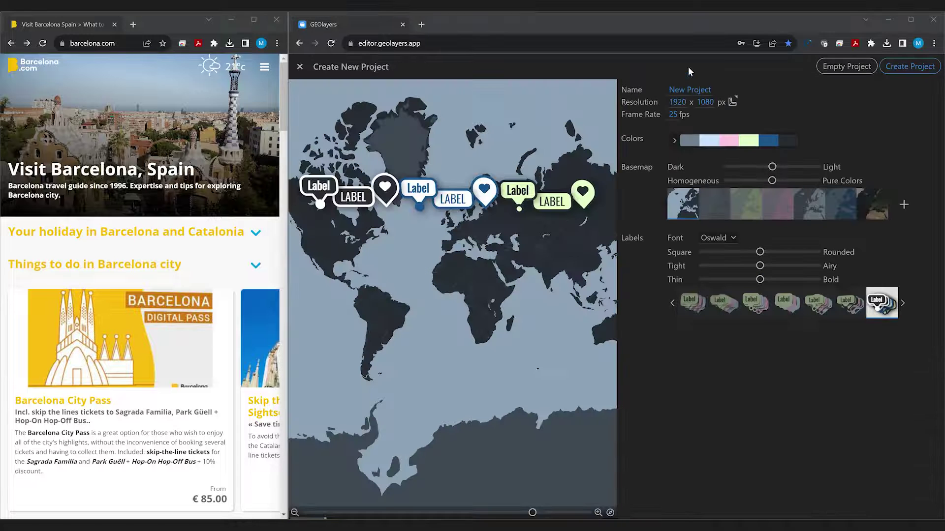
pyautogui.tripleClick(691, 89)
pyautogui.write('Barce')
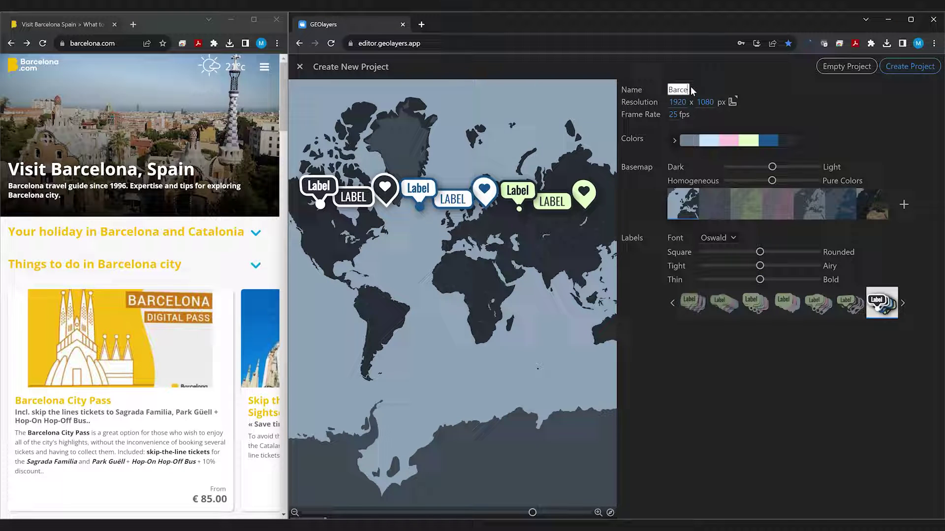
pyautogui.write('lona')
# - Eyedrop white, teal blue and light blue custom colours from the Barcelona website
pyautogui.click(675, 142)
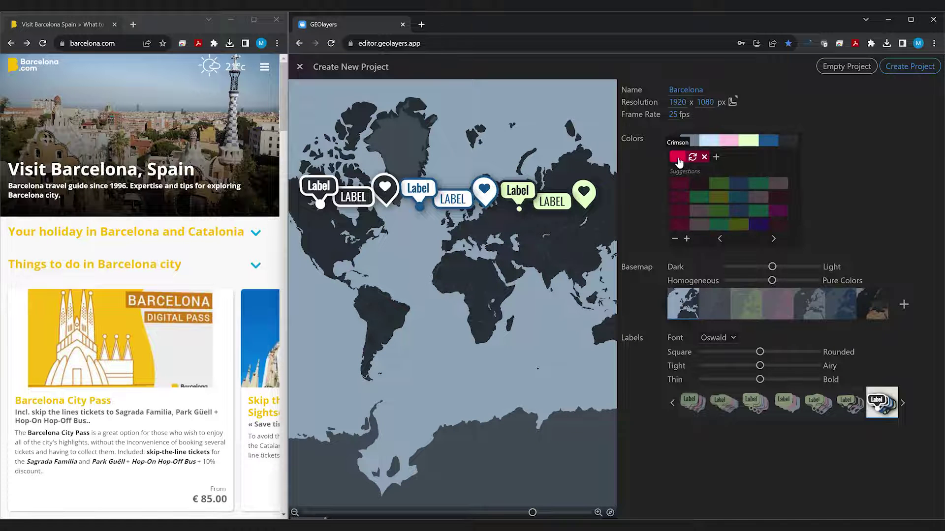
pyautogui.click(677, 157)
pyautogui.click(646, 129)
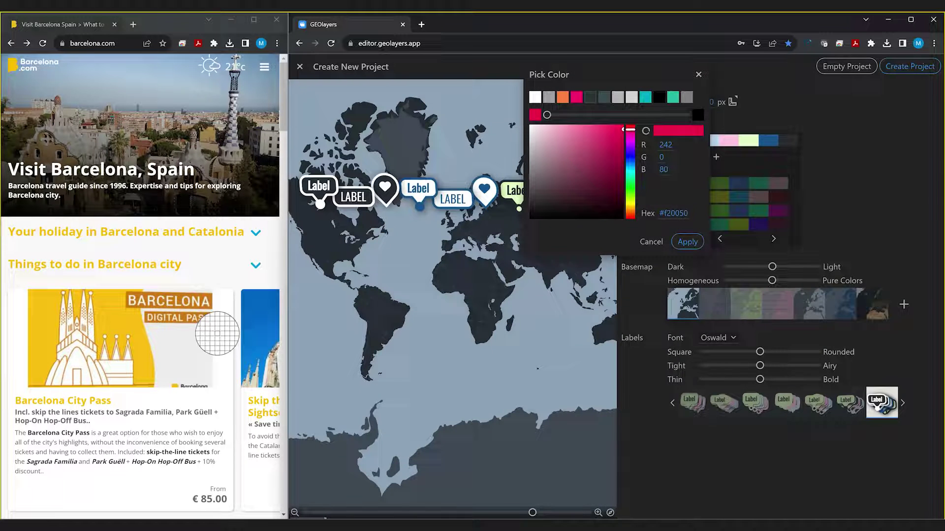
pyautogui.click(209, 276)
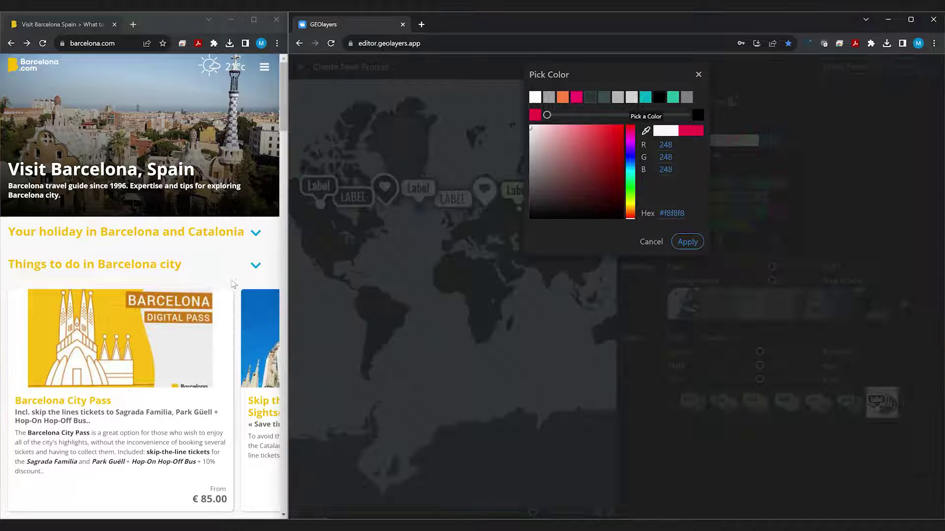
pyautogui.click(688, 241)
pyautogui.click(716, 157)
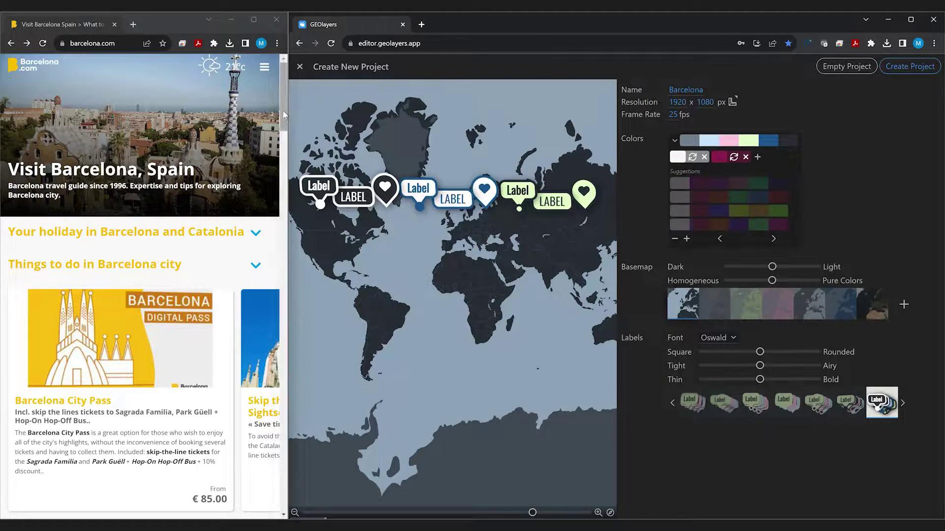
pyautogui.click(719, 157)
pyautogui.click(645, 132)
pyautogui.scroll(10, 140, 295)
pyautogui.scroll(-5, 139, 295)
pyautogui.click(645, 128)
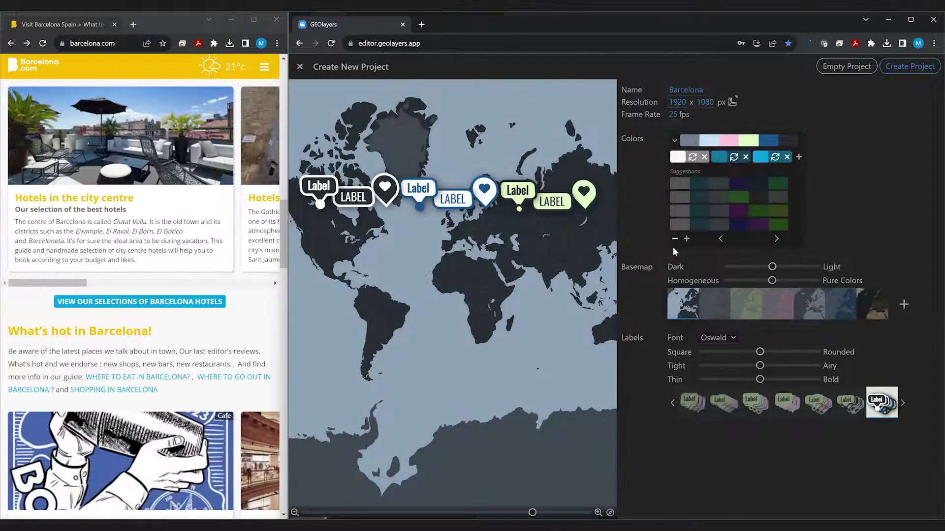
# - Confirm the last sampled colour and apply the suggested five-colour palette ending in green
pyautogui.click(793, 167)
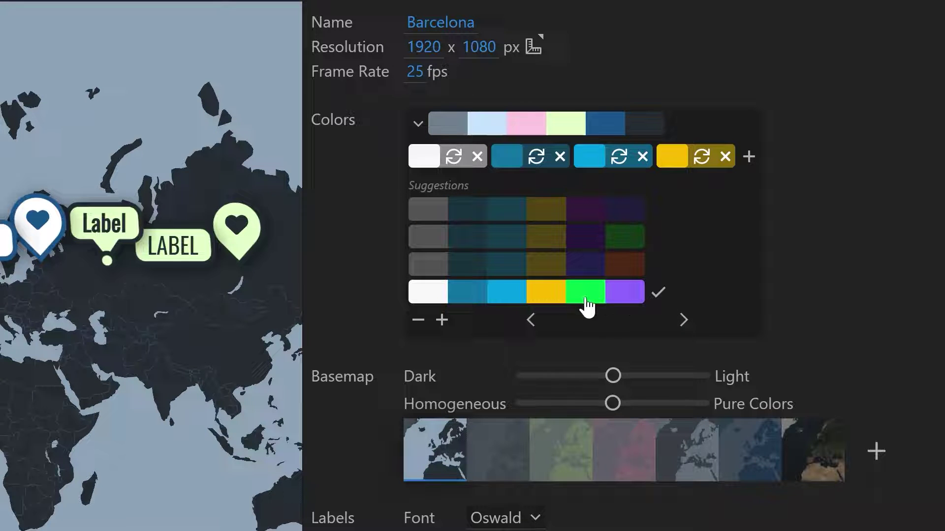
pyautogui.click(418, 321)
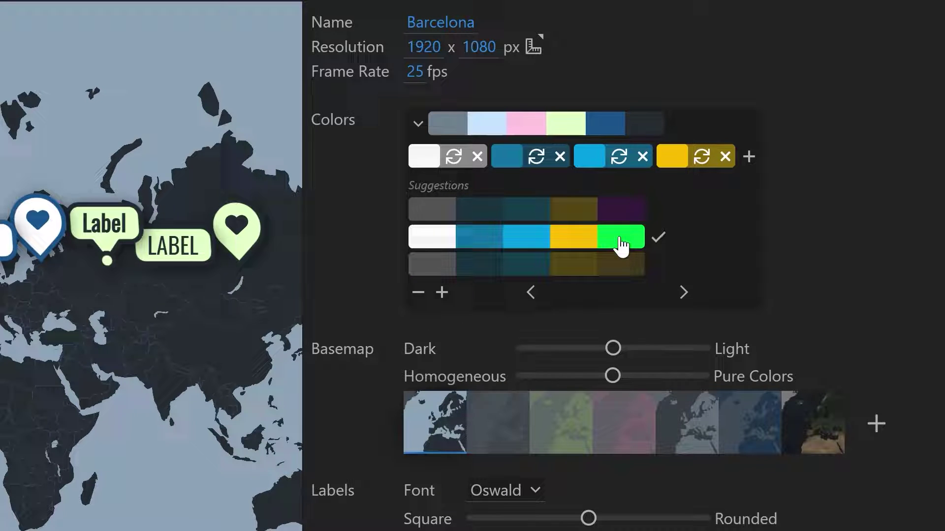
pyautogui.click(684, 293)
pyautogui.click(684, 293)
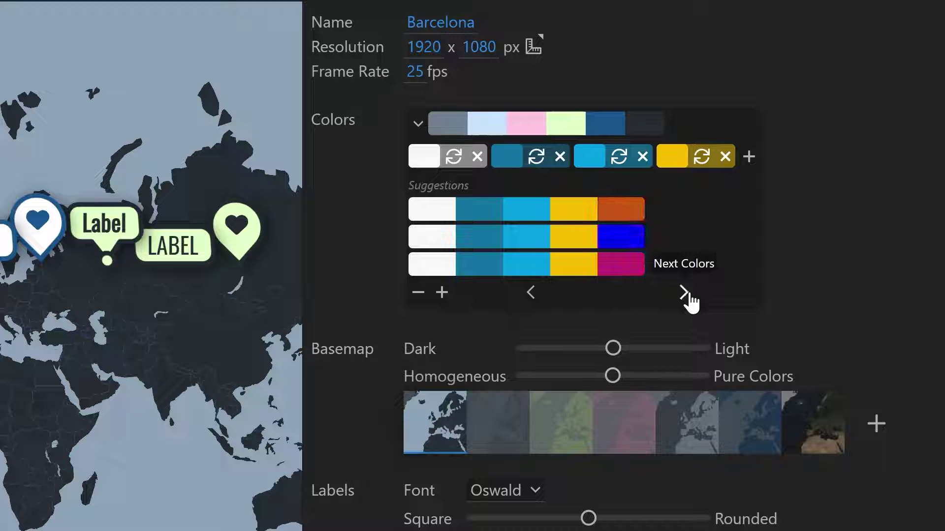
pyautogui.click(684, 293)
pyautogui.click(684, 293)
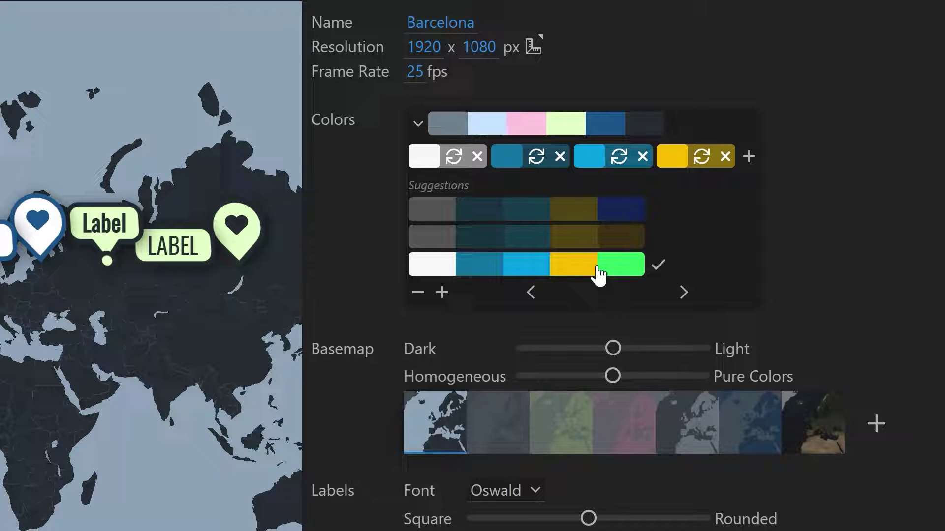
pyautogui.click(588, 275)
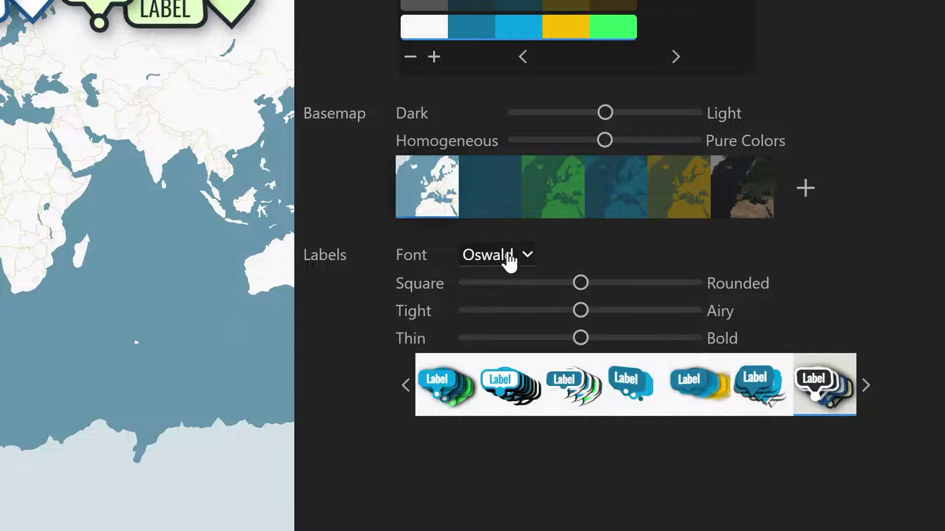
# - Set the label font to Open Sans with the yellow label style
pyautogui.click(509, 262)
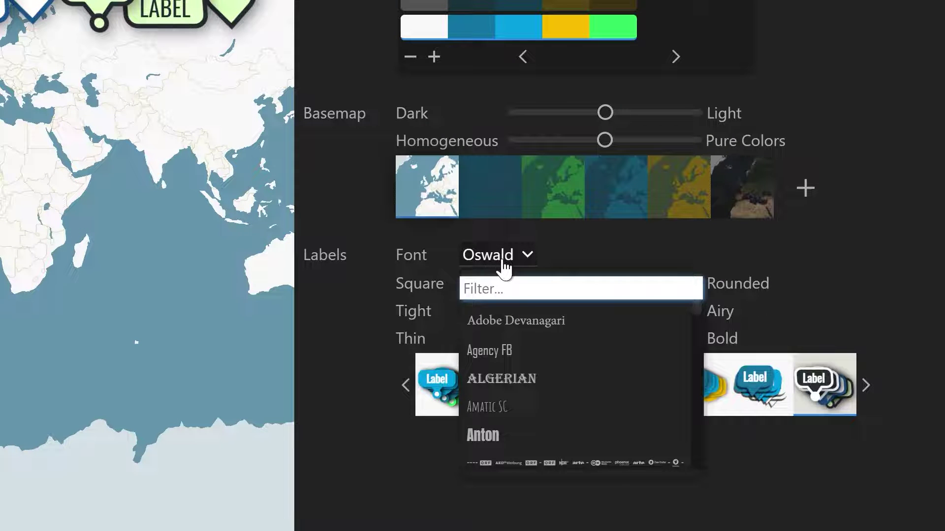
pyautogui.write('open')
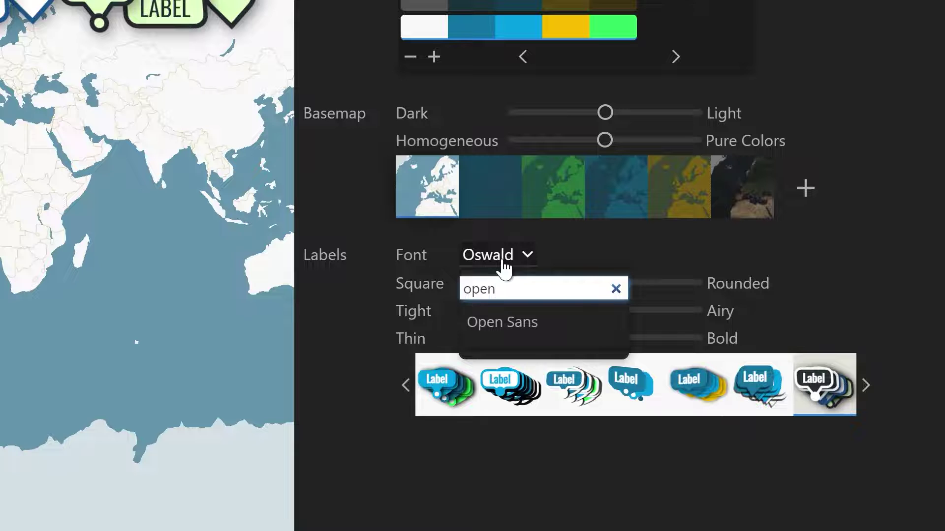
pyautogui.click(538, 324)
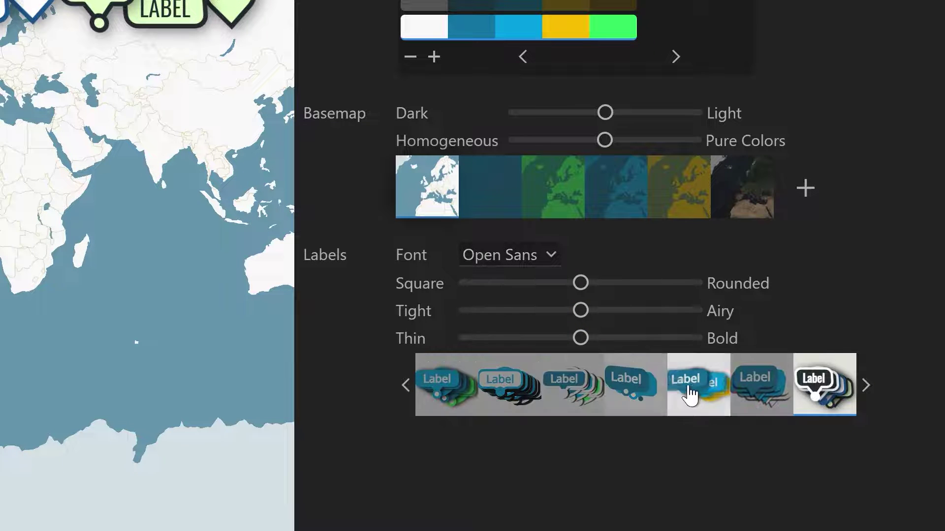
pyautogui.click(700, 404)
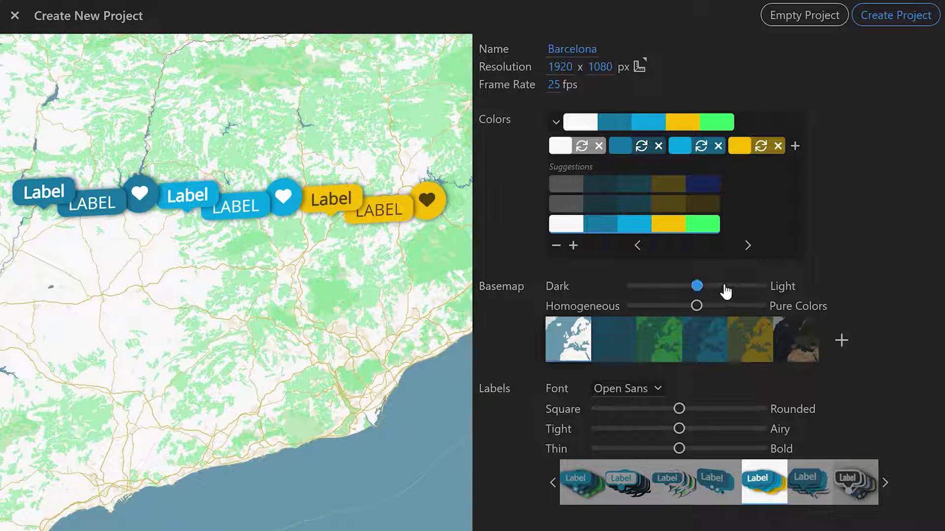
# - Make the basemap lighter and more uniform, then create the project
pyautogui.click(724, 286)
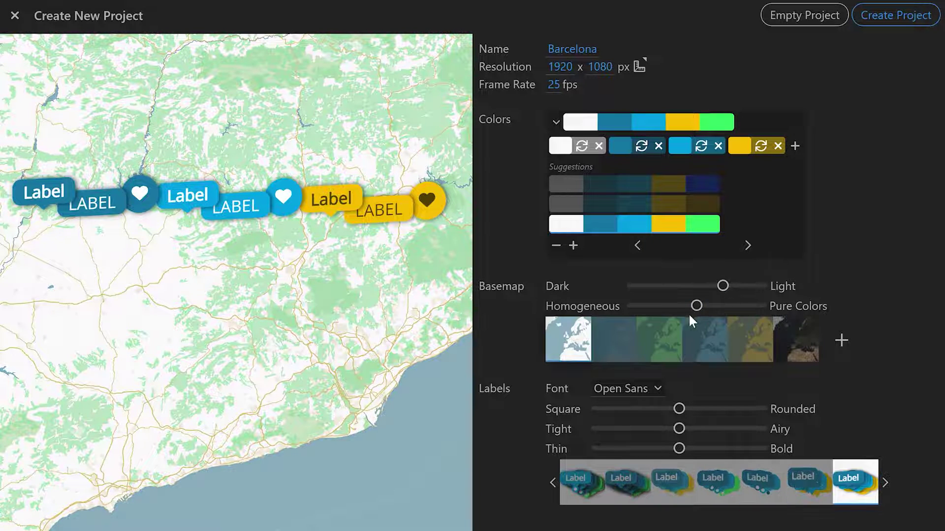
pyautogui.click(670, 306)
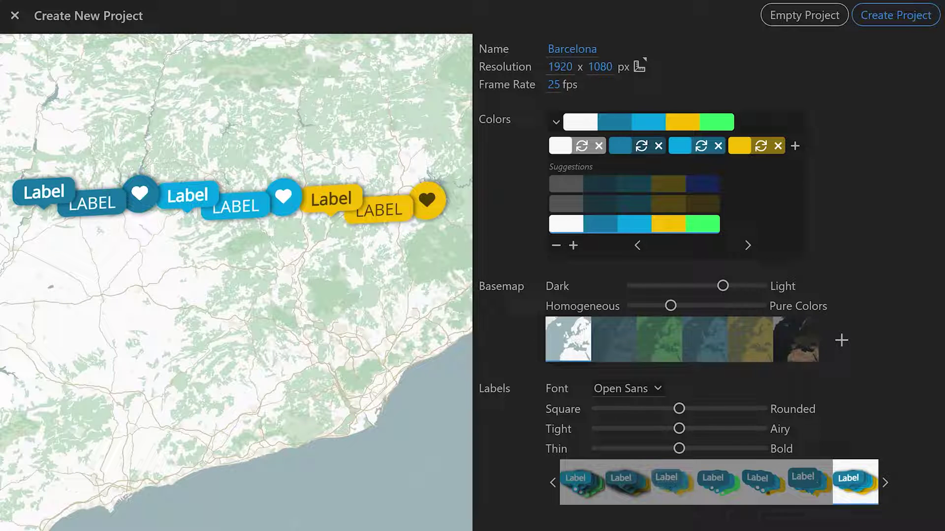
pyautogui.click(898, 19)
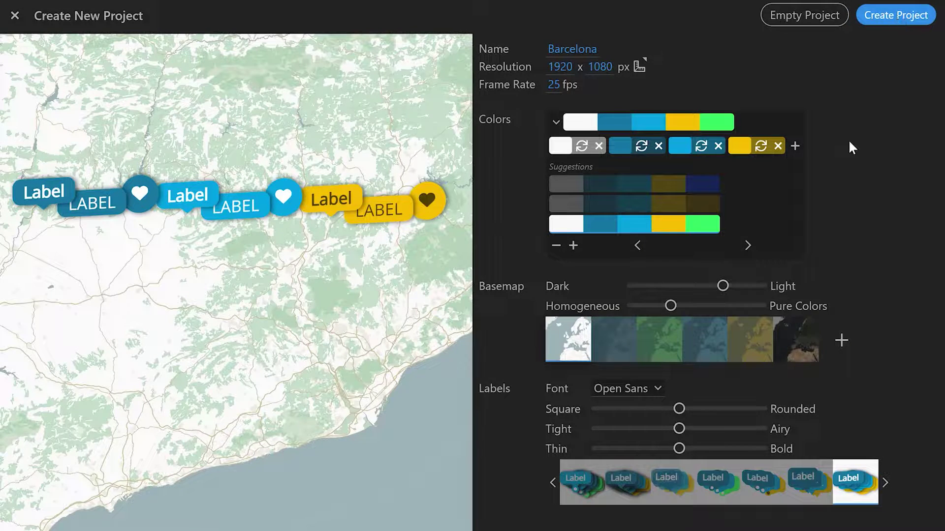
# - Trim the Viewport clip to run from about 2 s to 7 s
pyautogui.press('Escape')
pyautogui.moveTo(195, 368); pyautogui.dragTo(287, 361)
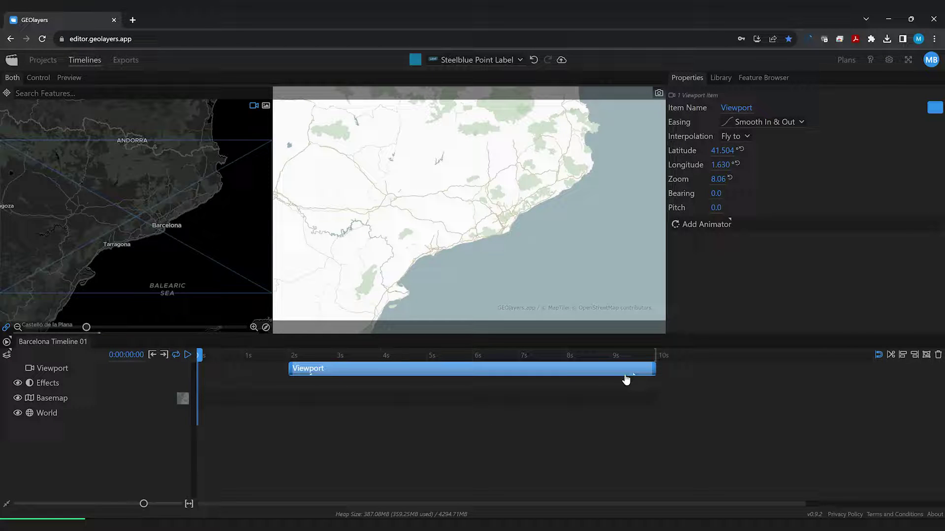
pyautogui.moveTo(658, 369); pyautogui.dragTo(516, 382)
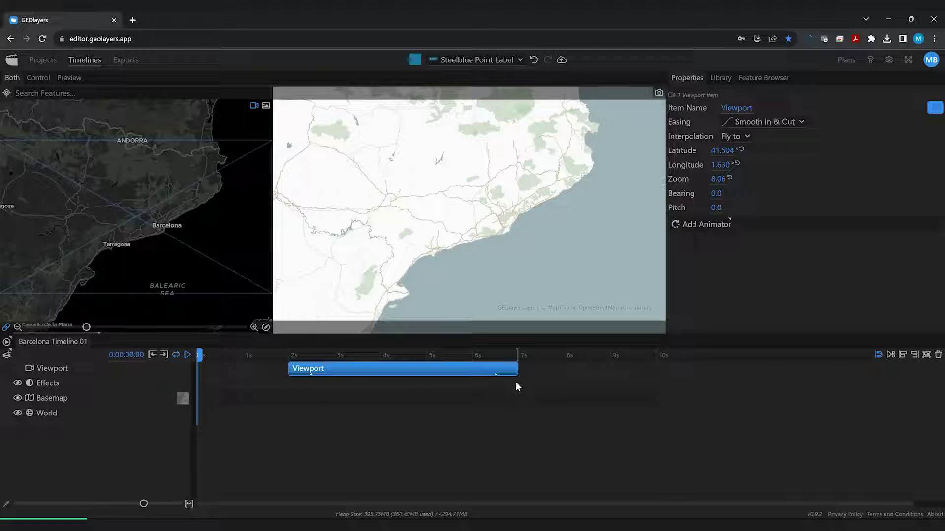
# - At 1 second, zoom the control map out to show all of Europe
pyautogui.moveTo(295, 355); pyautogui.dragTo(243, 355)
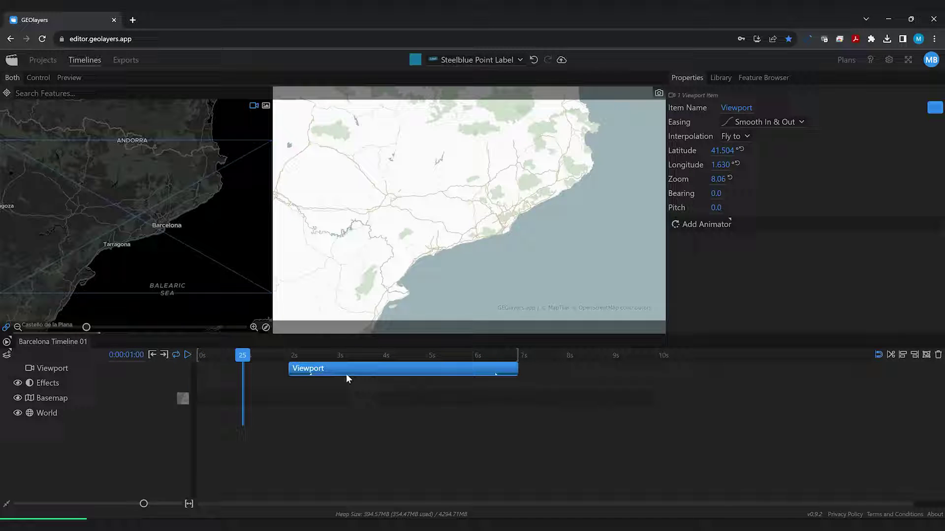
pyautogui.click(17, 327)
pyautogui.click(18, 327)
pyautogui.click(120, 185)
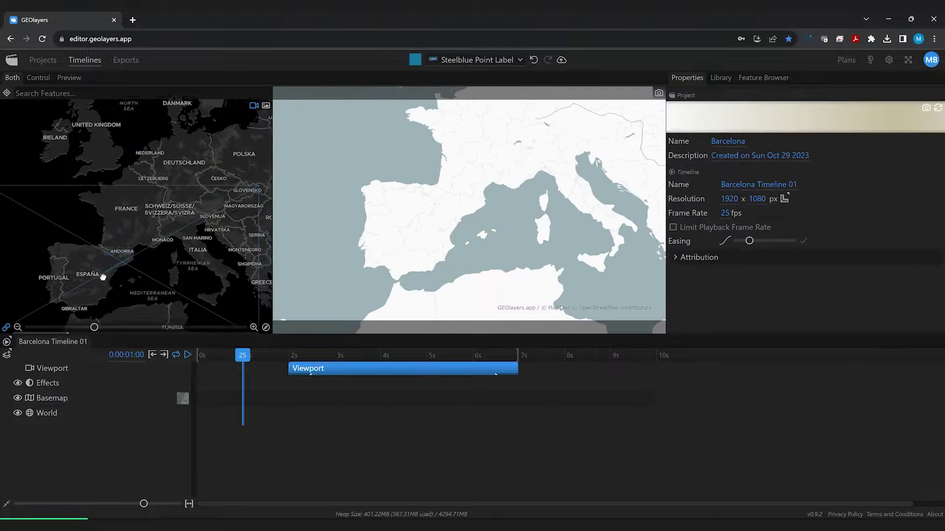
pyautogui.click(17, 327)
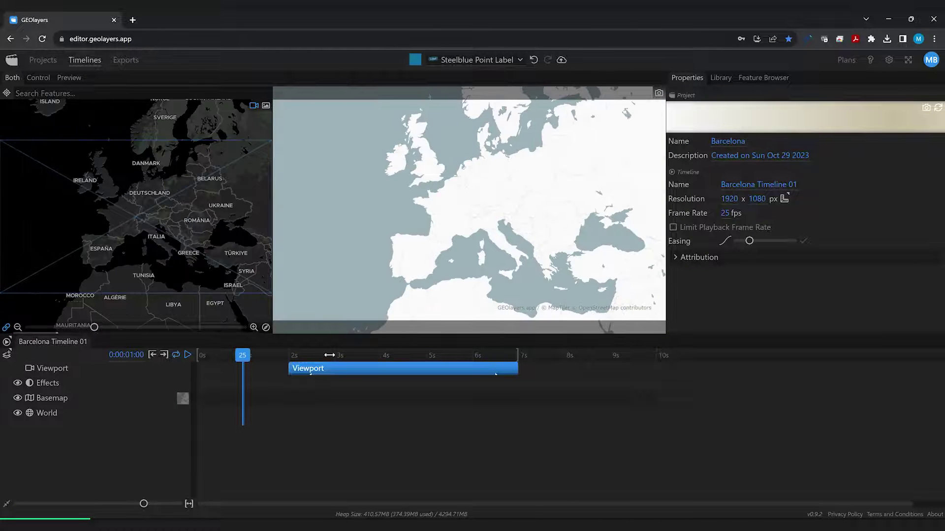
# - Select the Viewport clip at frame 79 and search features for 'barcelona'
pyautogui.click(342, 355)
pyautogui.click(351, 378)
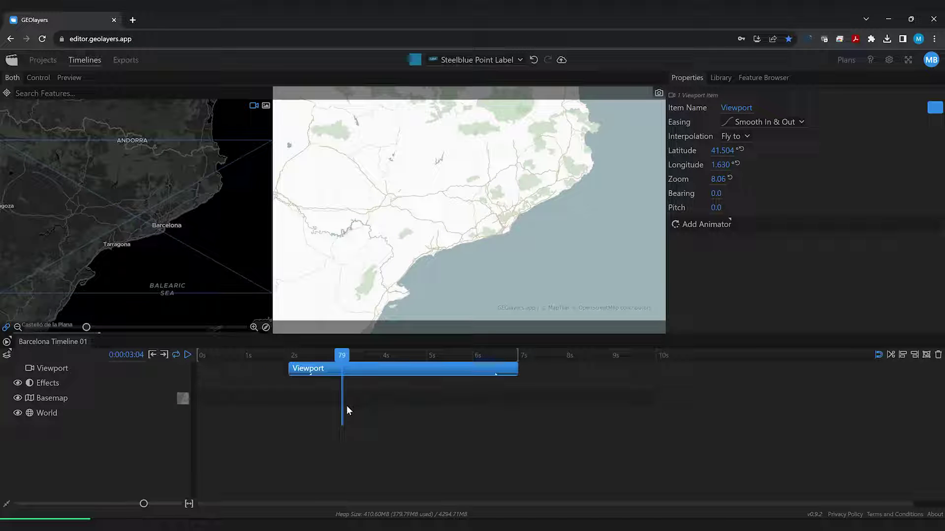
pyautogui.click(93, 94)
pyautogui.write('b')
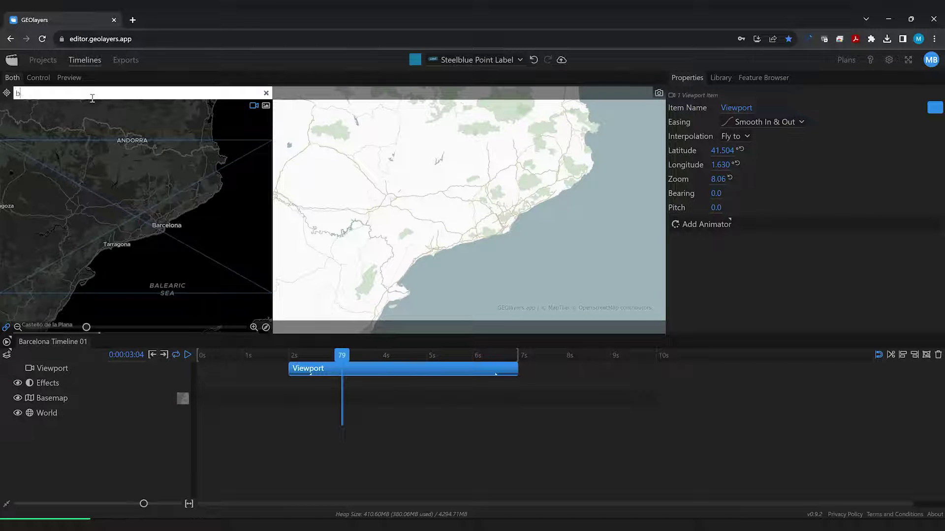
pyautogui.write('arcelona')
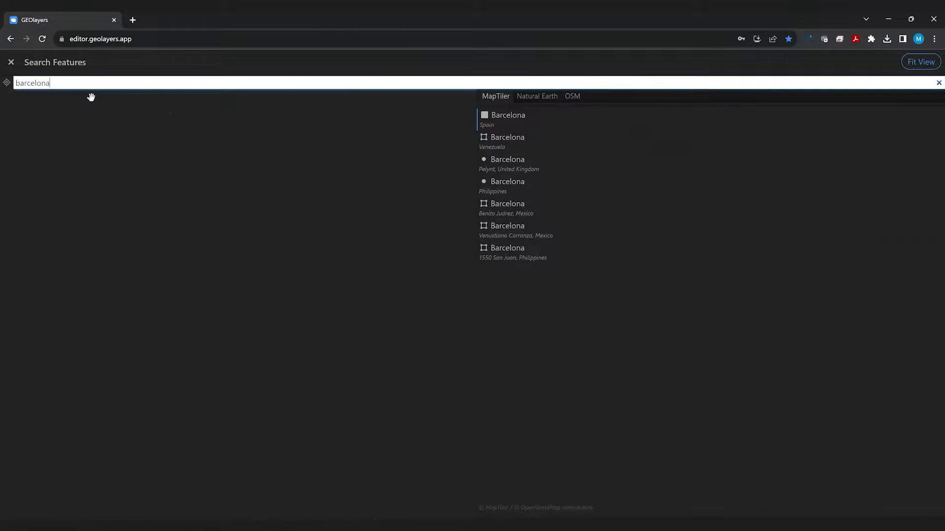
# - Add the Barcelona, Spain area search result to the timeline
pyautogui.moveTo(504, 120)
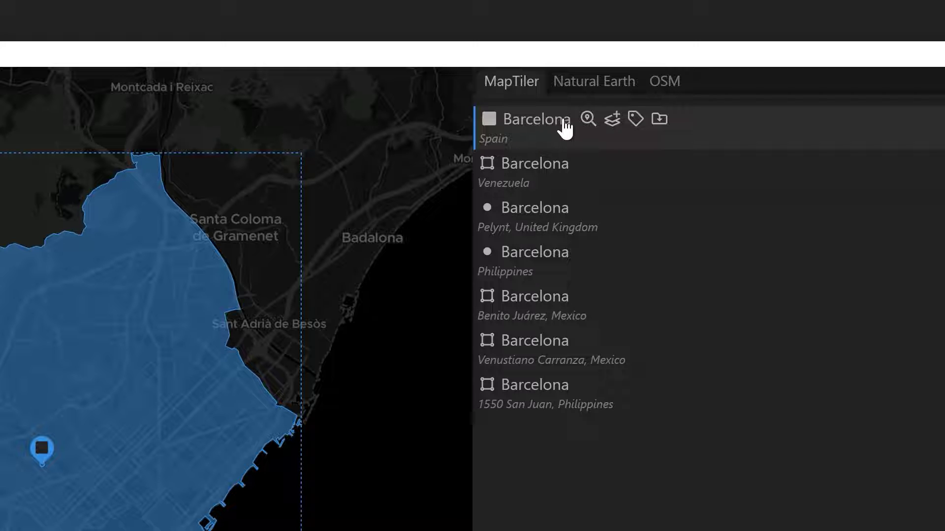
pyautogui.click(613, 123)
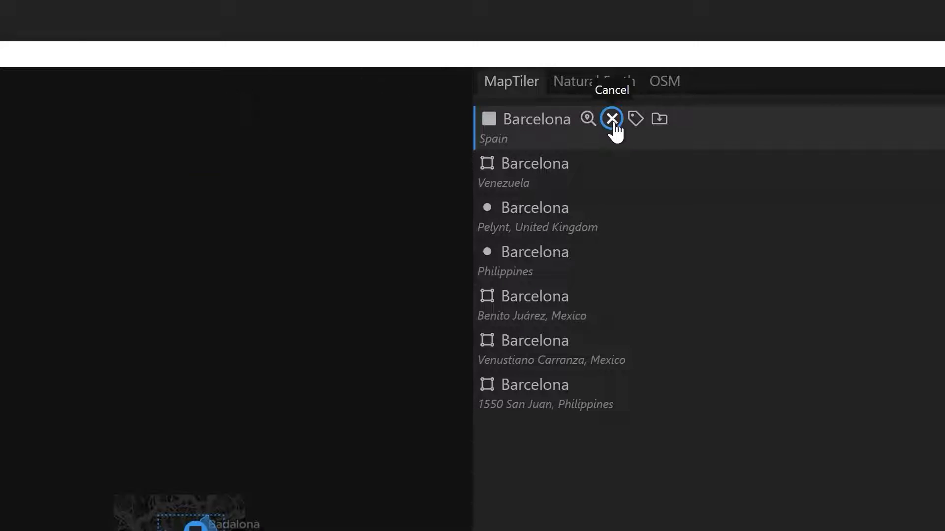
pyautogui.click(920, 62)
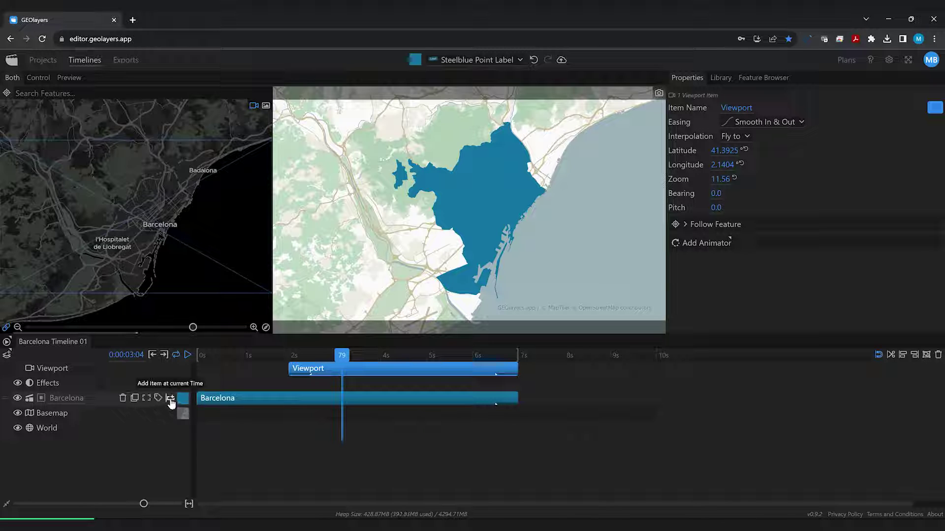
# - Play back the flight animation and return to about 1 second
pyautogui.click(230, 355)
pyautogui.press('space')
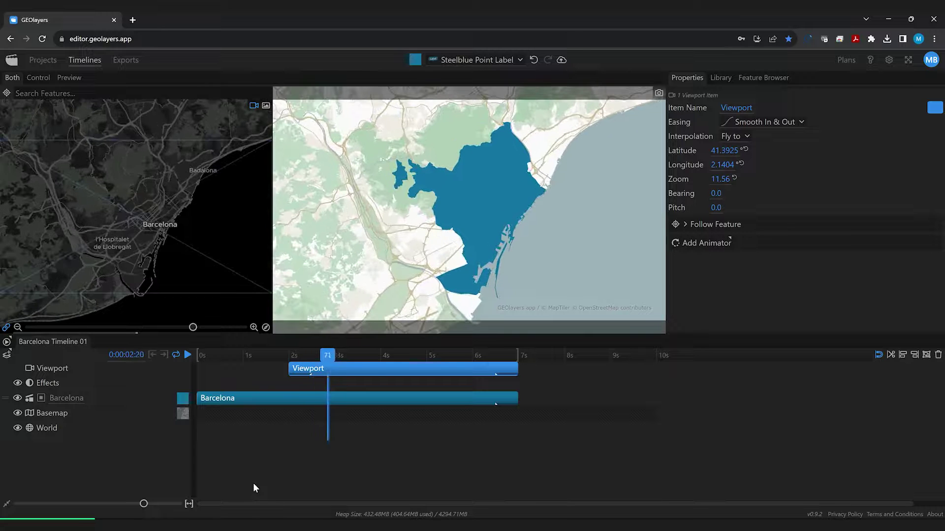
pyautogui.press('space')
pyautogui.click(264, 354)
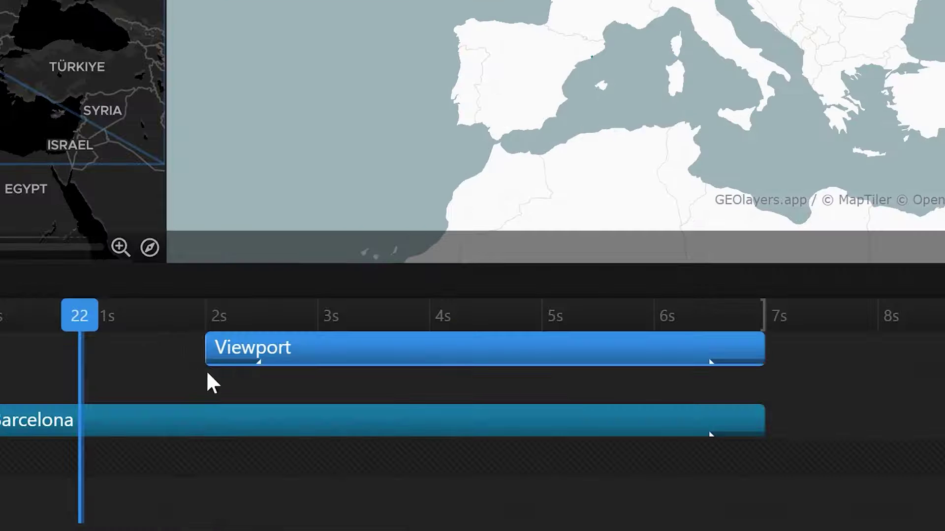
# - Move the Viewport clip's ease-in point later and its ease-out point earlier
pyautogui.moveTo(229, 361); pyautogui.dragTo(318, 368)
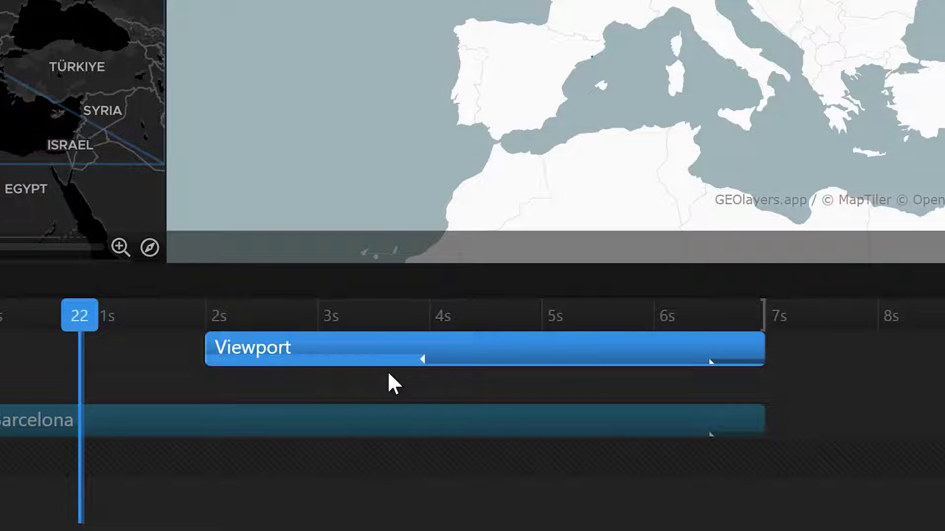
pyautogui.click(407, 408)
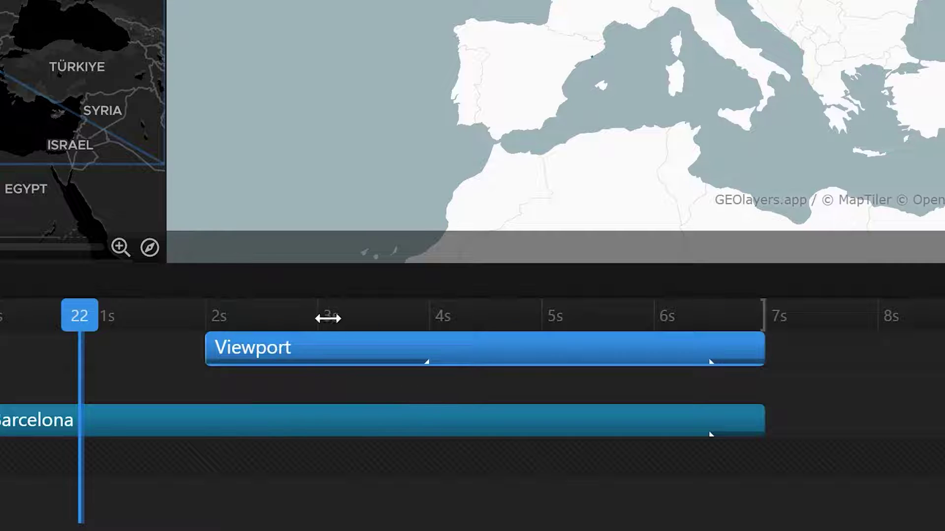
pyautogui.moveTo(736, 360); pyautogui.dragTo(710, 368)
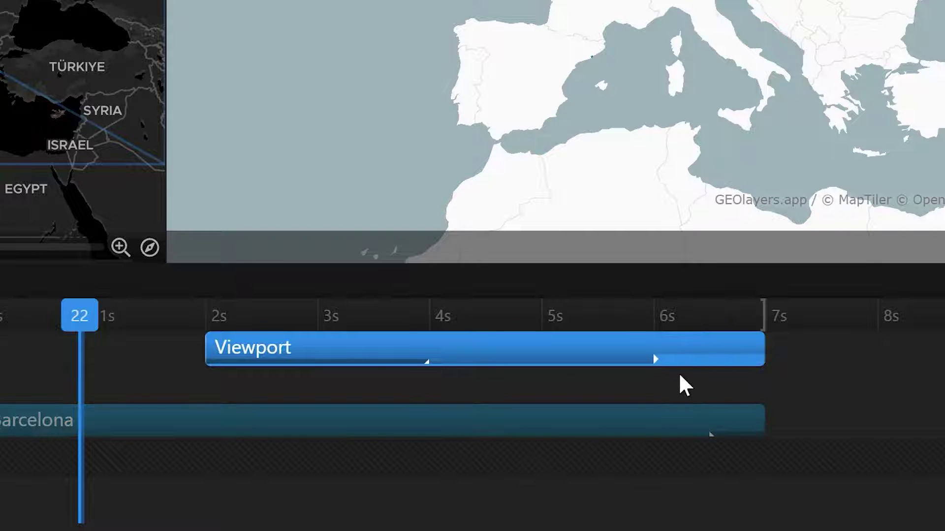
pyautogui.click(679, 426)
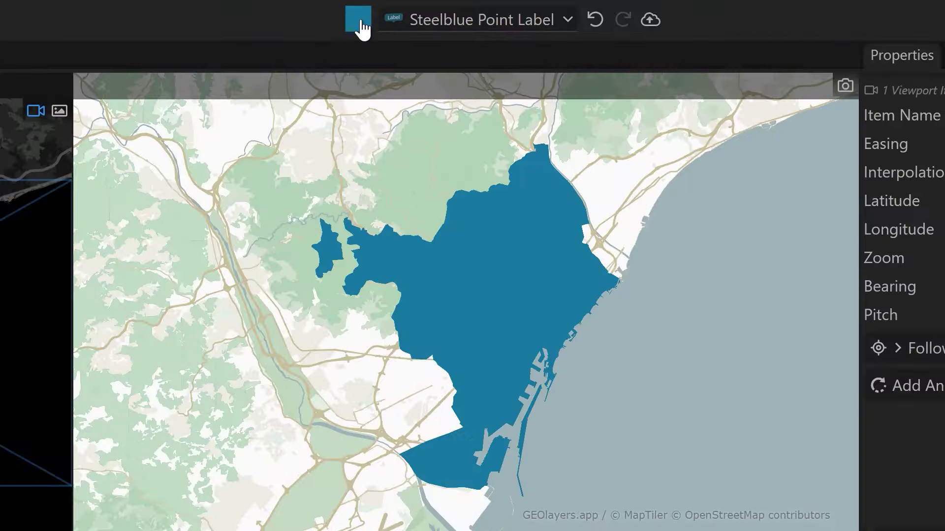
# - Style the Barcelona area goldenrod with a 34% fill opacity
pyautogui.click(358, 20)
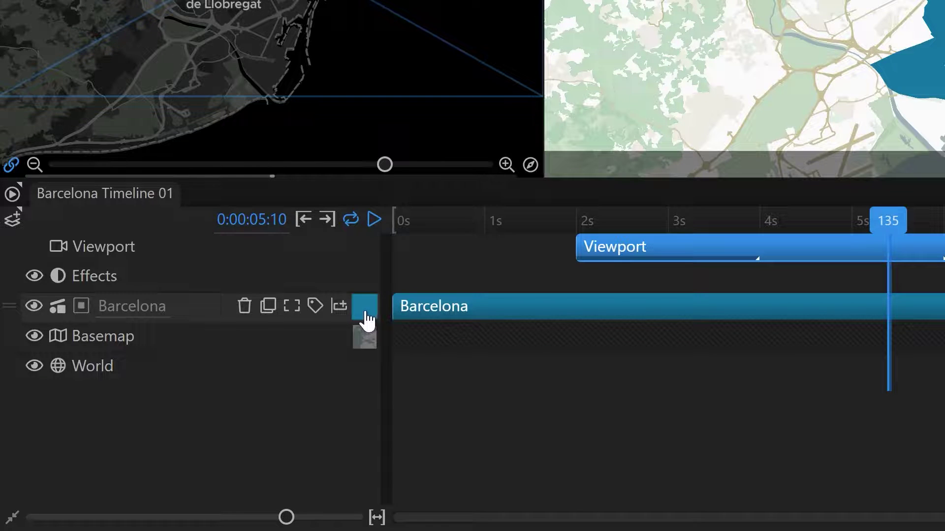
pyautogui.click(365, 307)
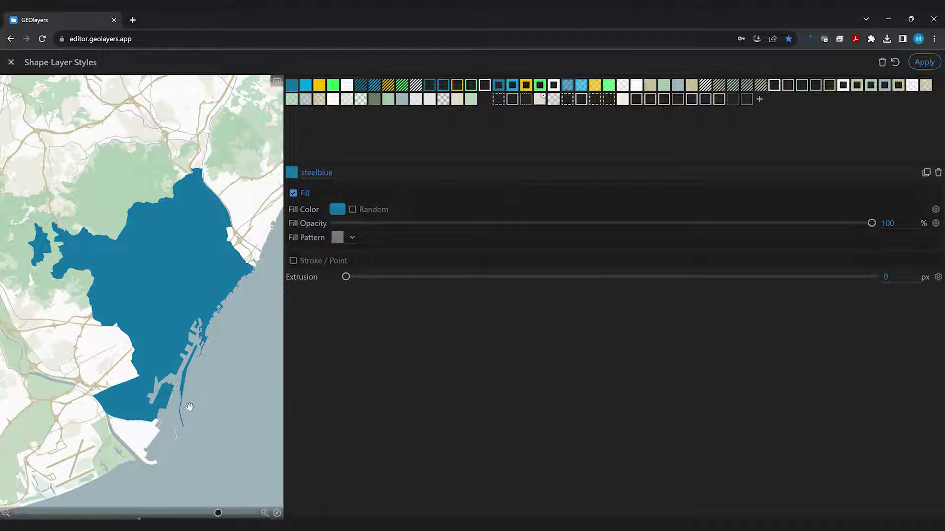
pyautogui.click(594, 87)
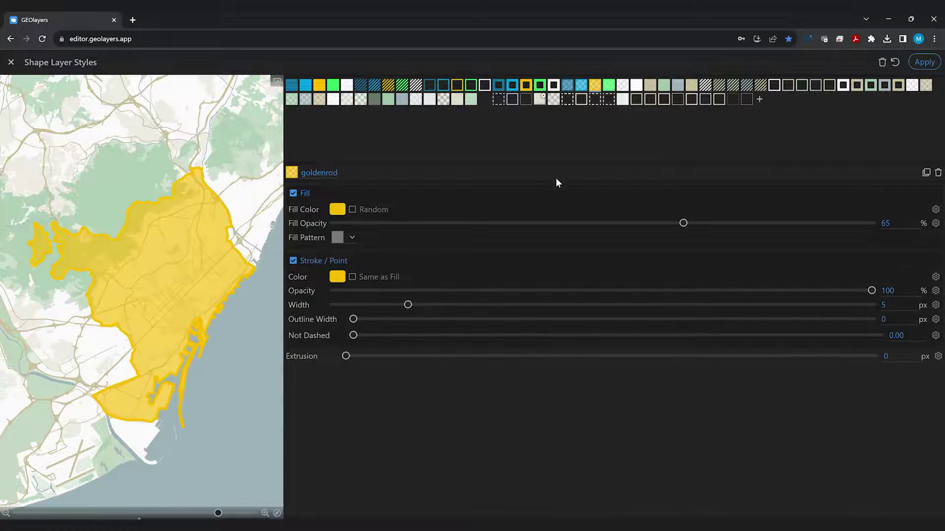
pyautogui.click(491, 224)
pyautogui.moveTo(519, 232); pyautogui.dragTo(519, 232)
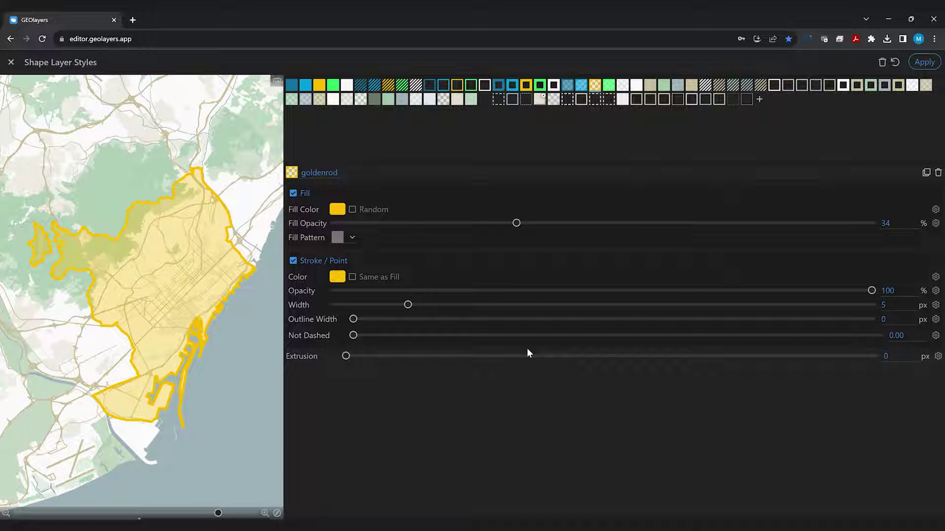
pyautogui.click(924, 62)
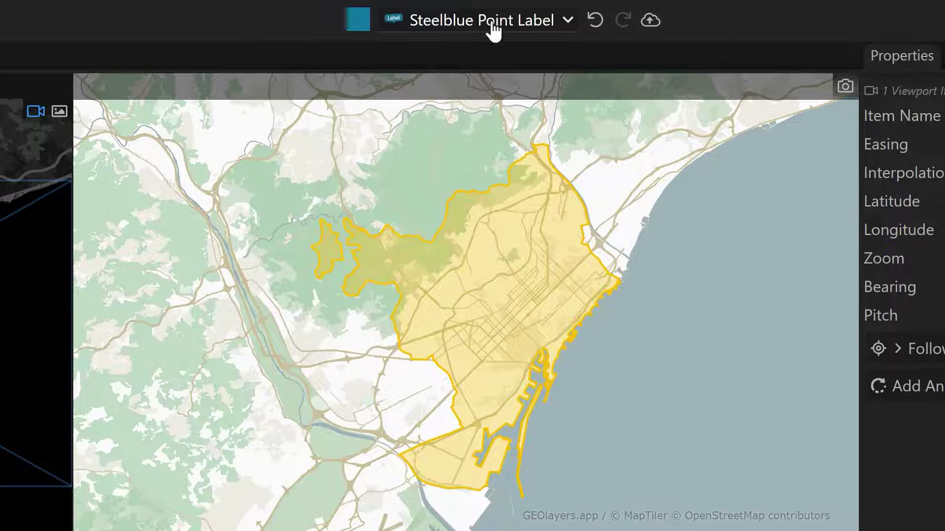
# - Add a Goldenrod Point Label for Barcelona at the current time
pyautogui.click(482, 60)
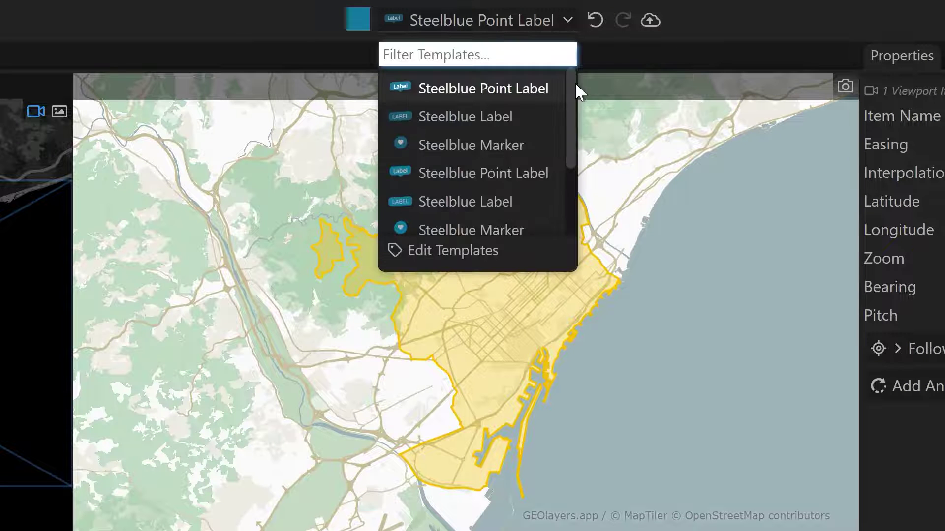
pyautogui.moveTo(575, 83); pyautogui.dragTo(569, 165)
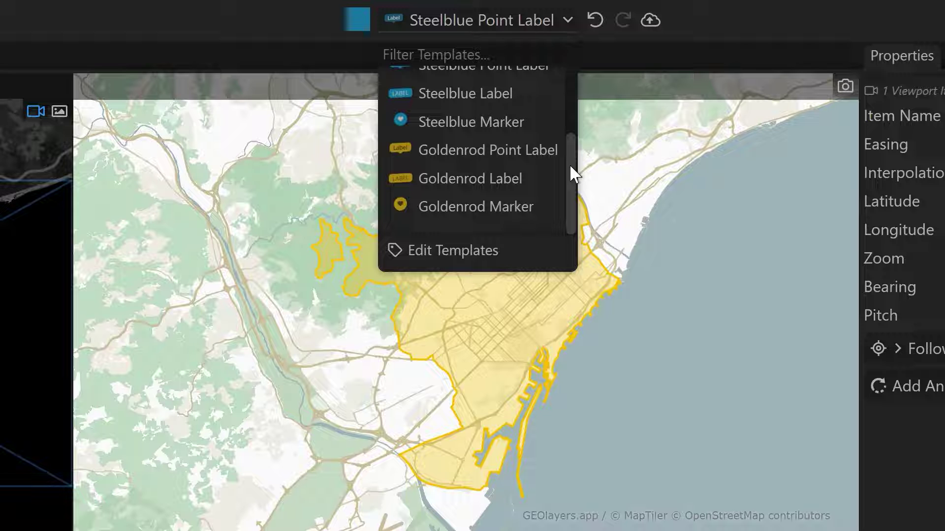
pyautogui.click(488, 163)
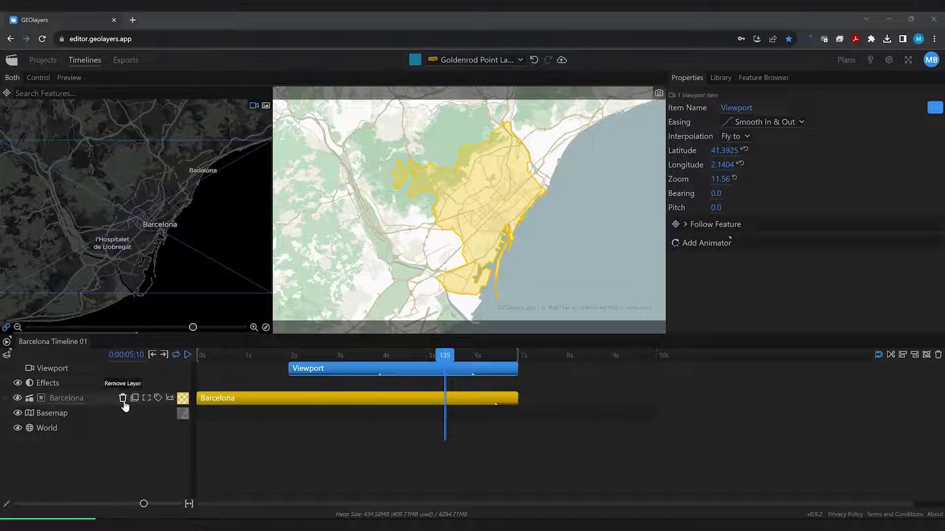
pyautogui.click(158, 398)
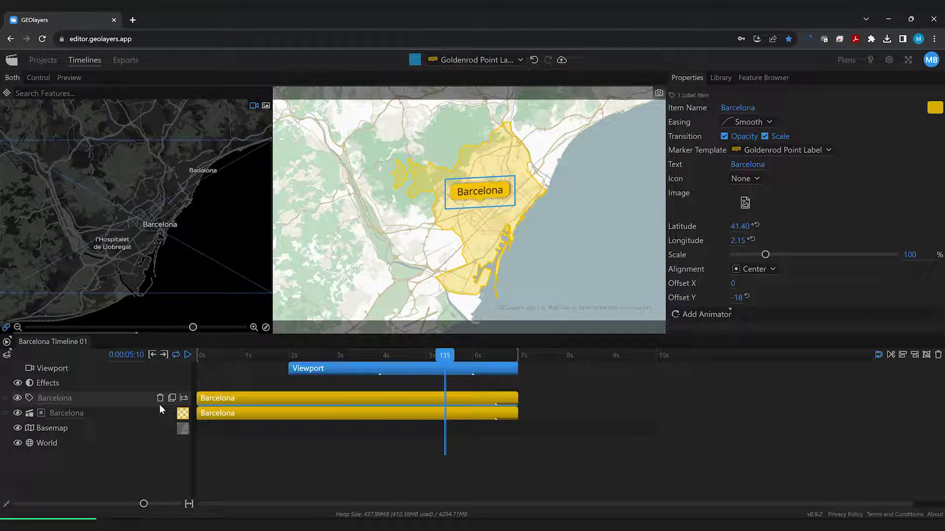
# - Make the label clip start about 1 s in and the area clip at 2 s, then preview
pyautogui.moveTo(197, 399); pyautogui.dragTo(288, 413)
pyautogui.moveTo(315, 473); pyautogui.dragTo(238, 475)
pyautogui.press('space')
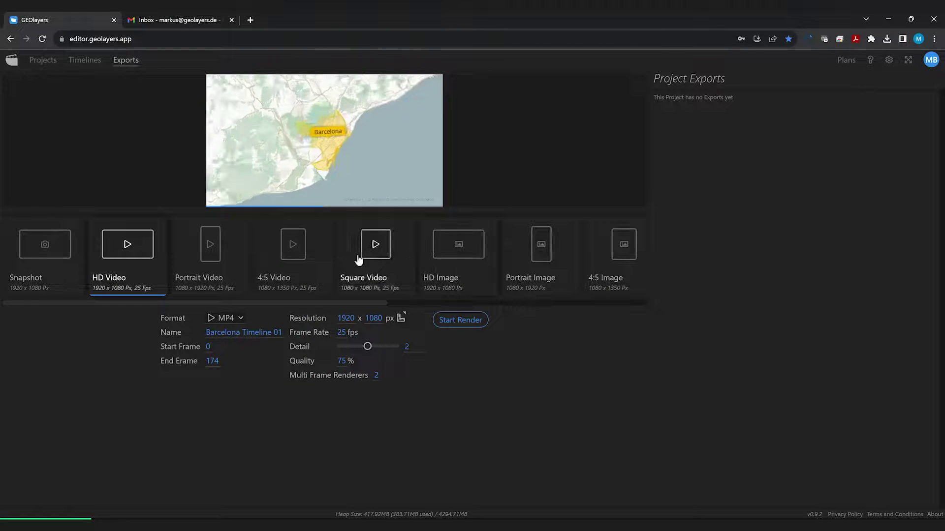
pyautogui.click(85, 60)
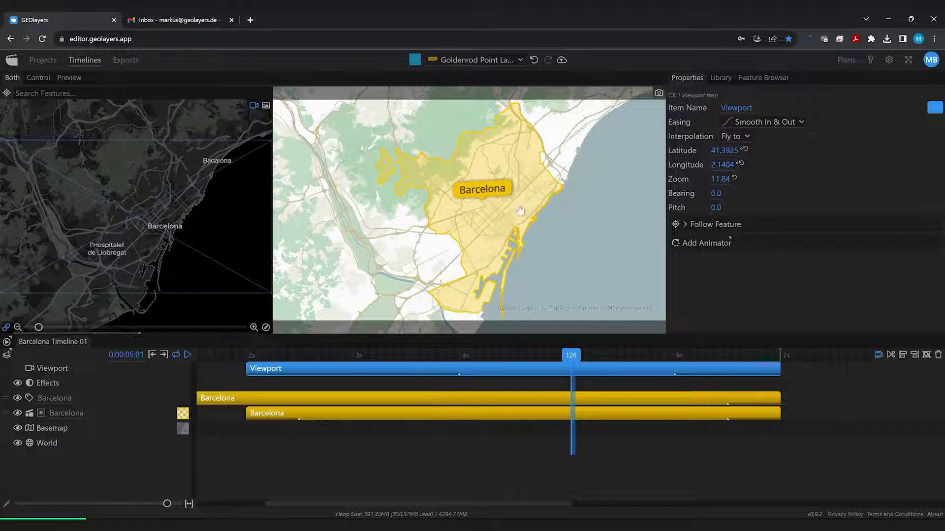
# - Paste a clipboard snapshot of the Barcelona map preview into the Gmail draft
pyautogui.click(658, 93)
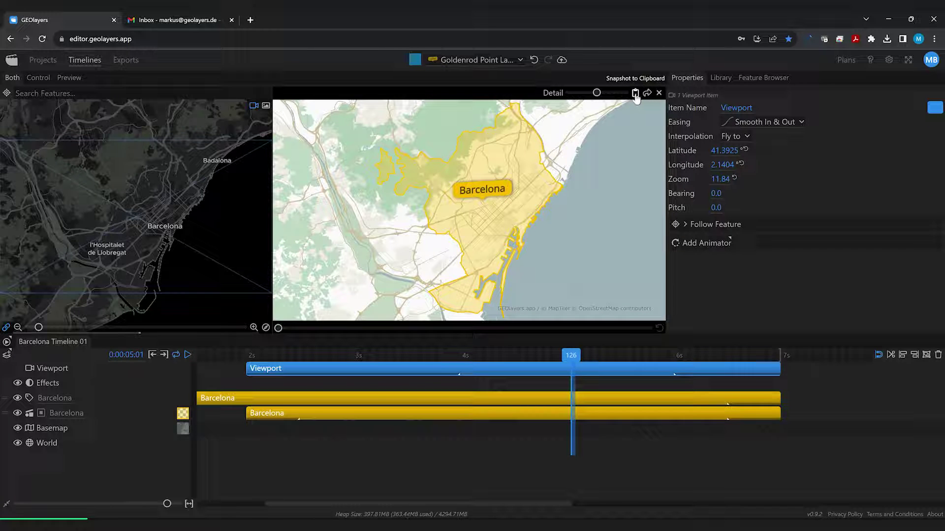
pyautogui.click(175, 19)
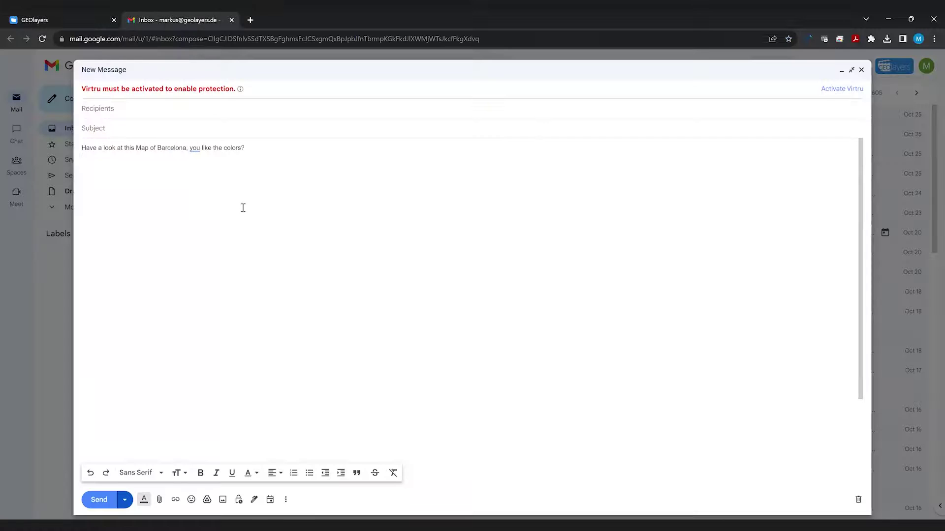
pyautogui.hotkey('ctrl', 'v')
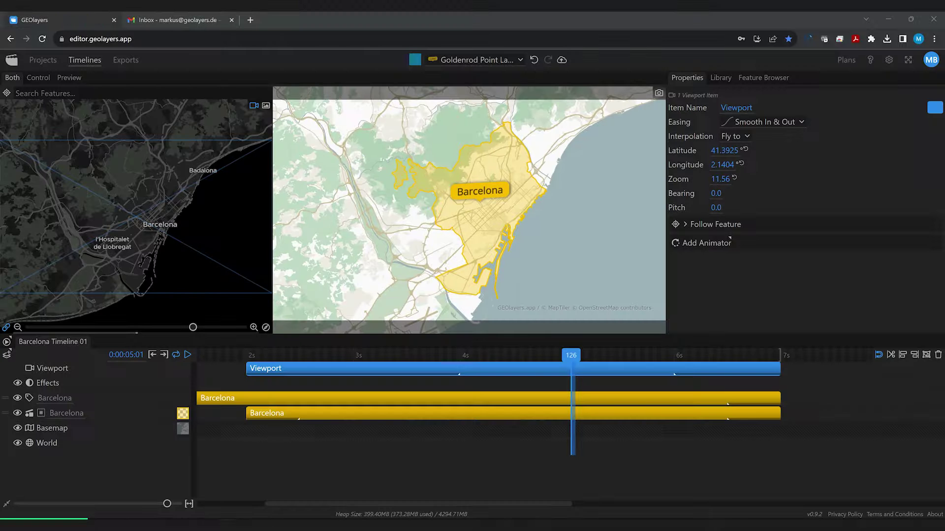
# - Upload the Barcelona project to the cloud with Update Project
pyautogui.click(639, 390)
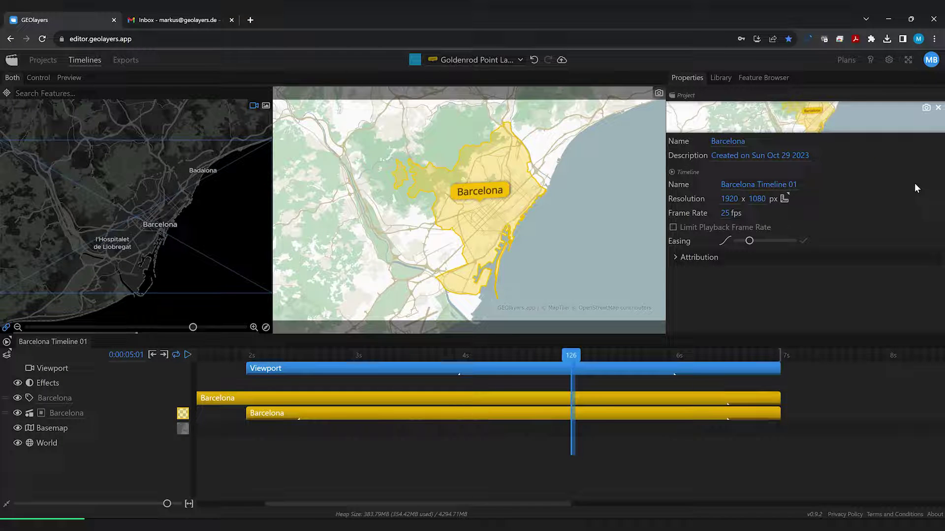
pyautogui.click(561, 60)
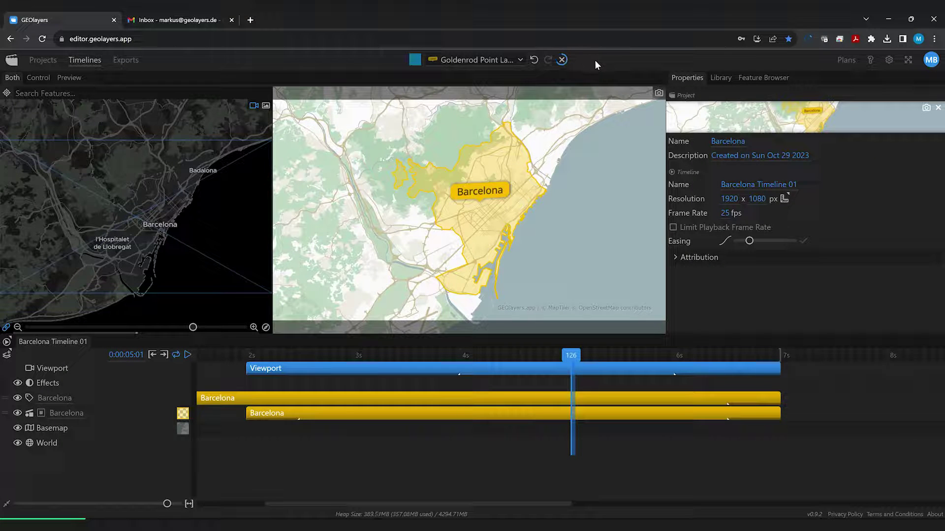